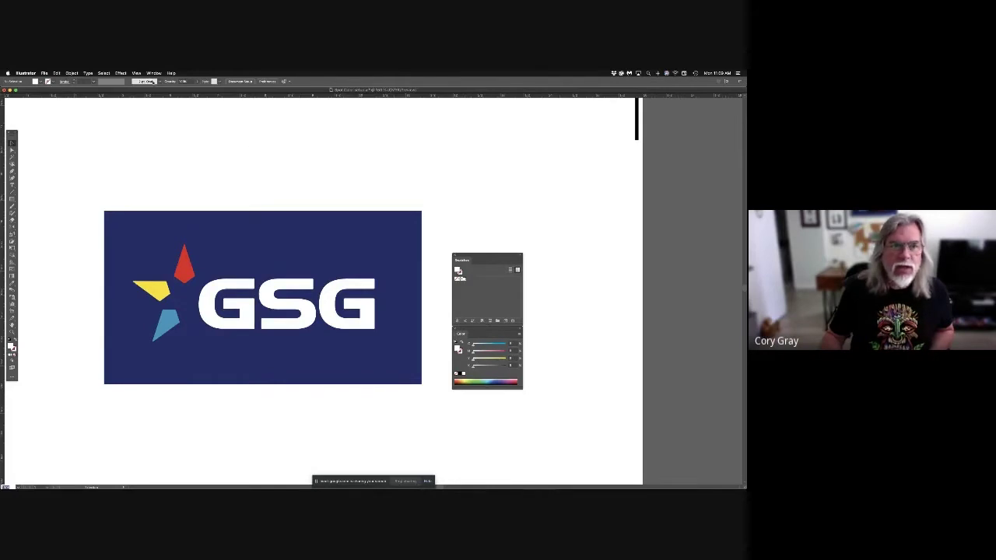
left_click(153, 74)
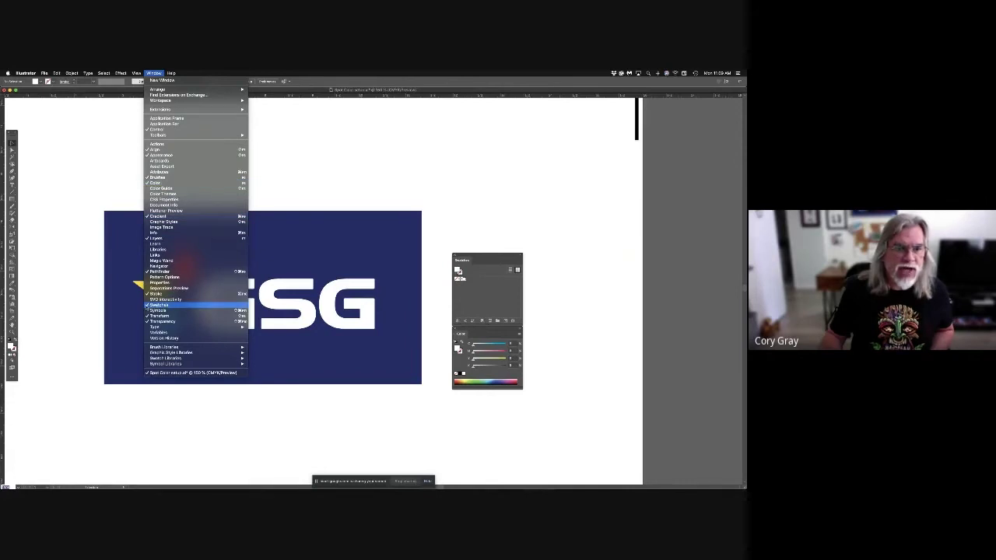
left_click(196, 304)
left_click_drag(355, 167, 469, 274)
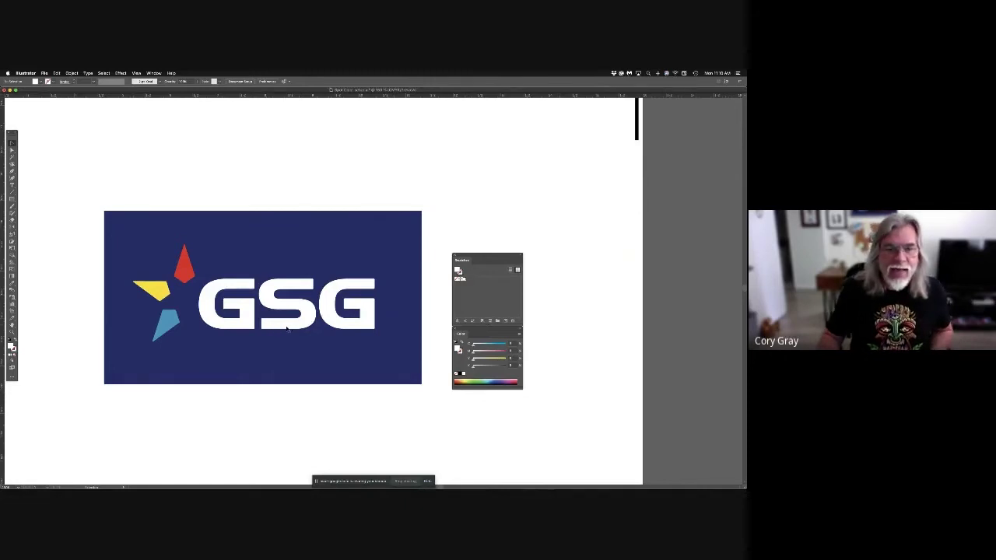
- Try moving the white GSG lettering off the navy rectangle onto the white artboard, and undo the move
left_click_drag(300, 333, 285, 196)
left_click(416, 193)
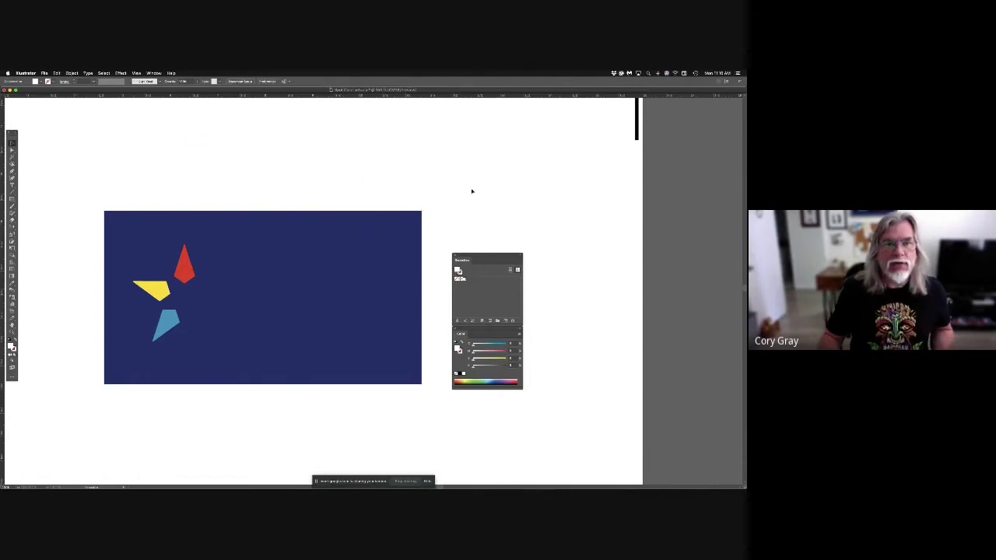
key("super+z")
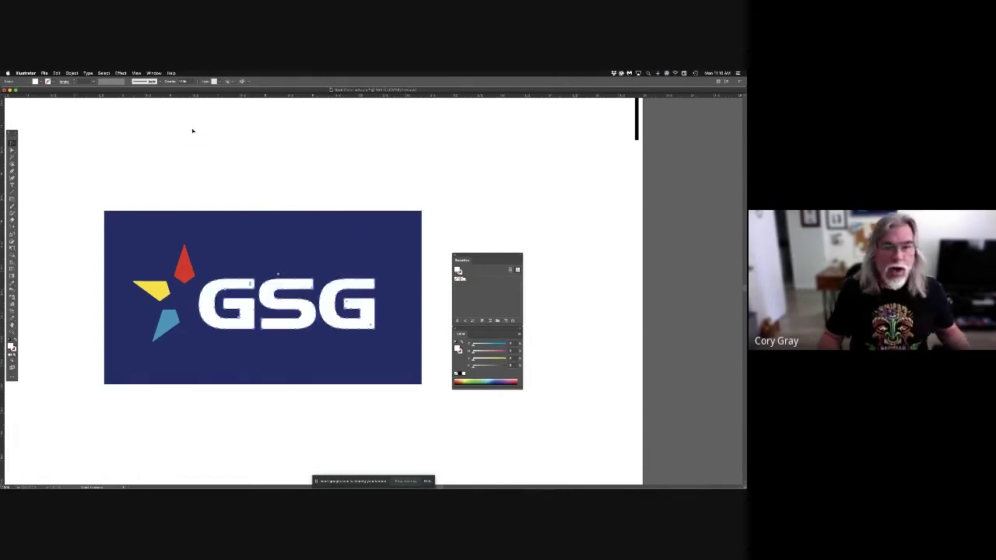
- Set the GSG lettering's fill to 7% cyan, 7% magenta and 7% yellow
left_click(512, 343)
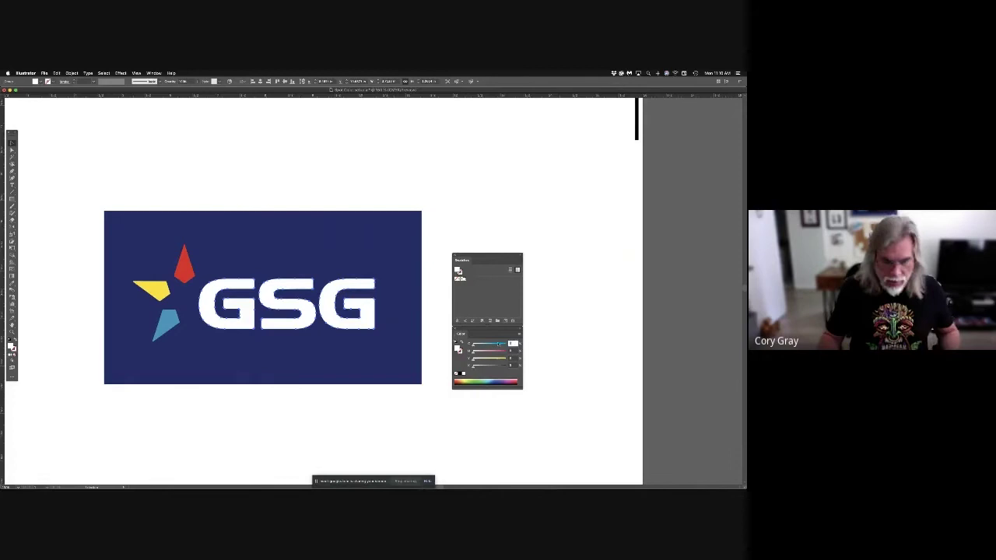
type("7")
left_click(512, 351)
type("7")
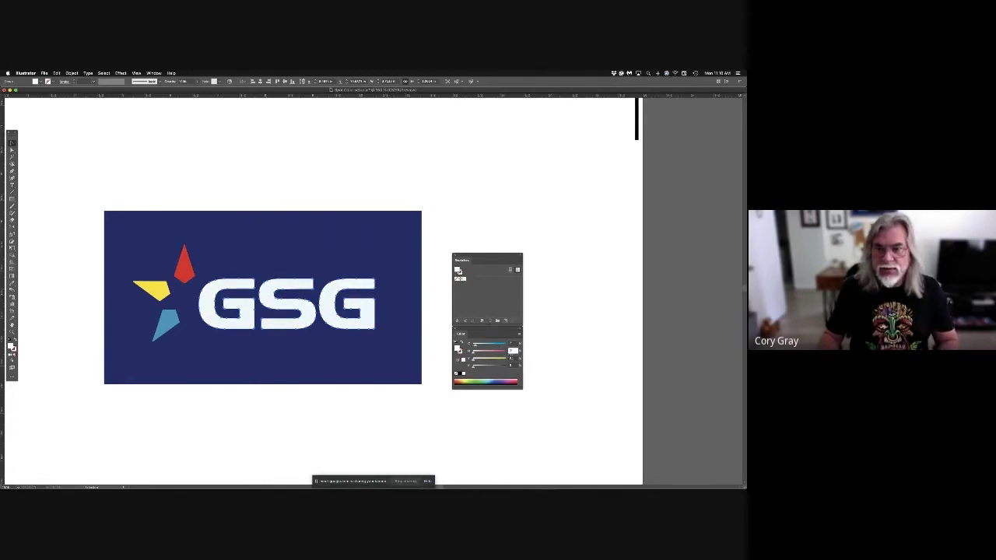
left_click(511, 358)
type("7")
key("Tab")
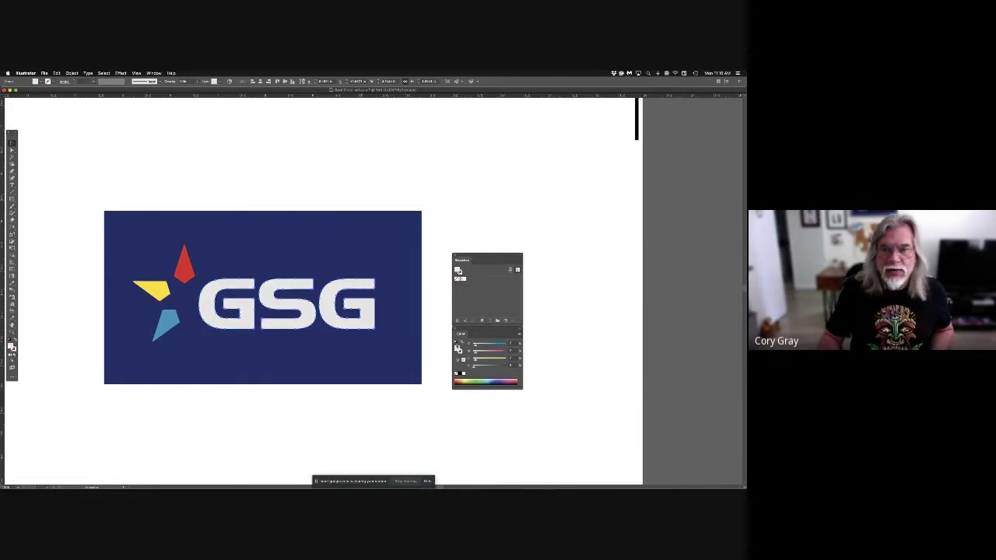
- Save the lettering's off-white fill as a swatch and define it as a spot color named WHITE
left_click_drag(458, 347, 479, 300)
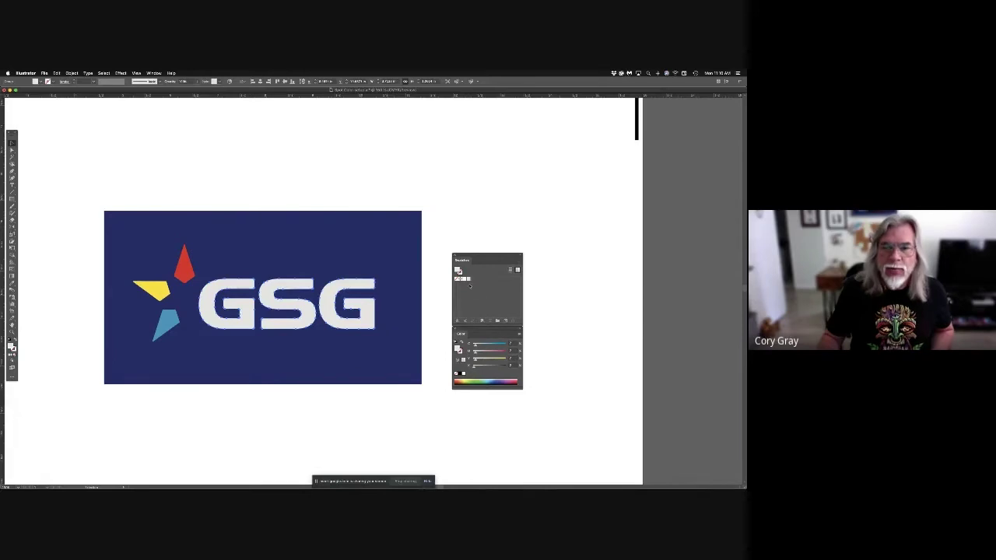
double_click(467, 279)
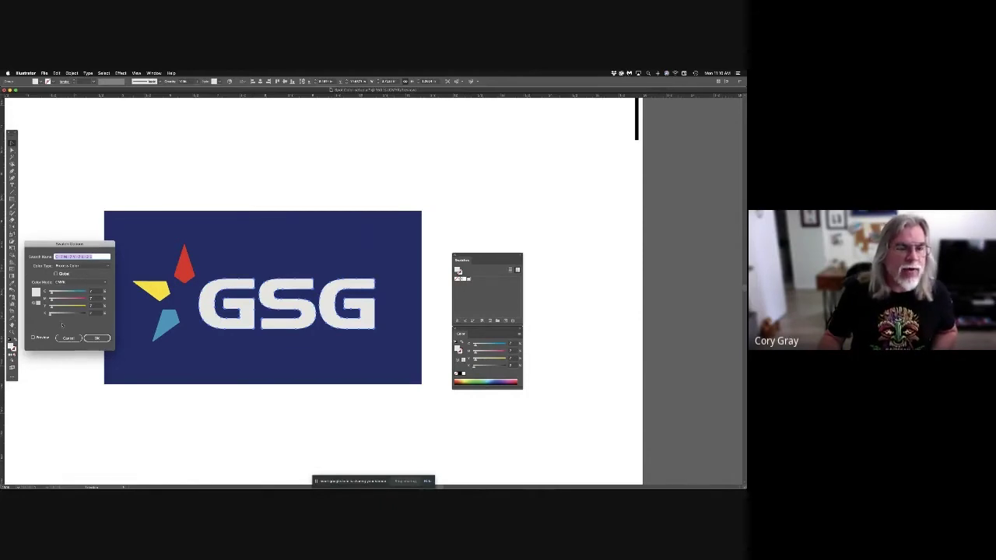
left_click(73, 283)
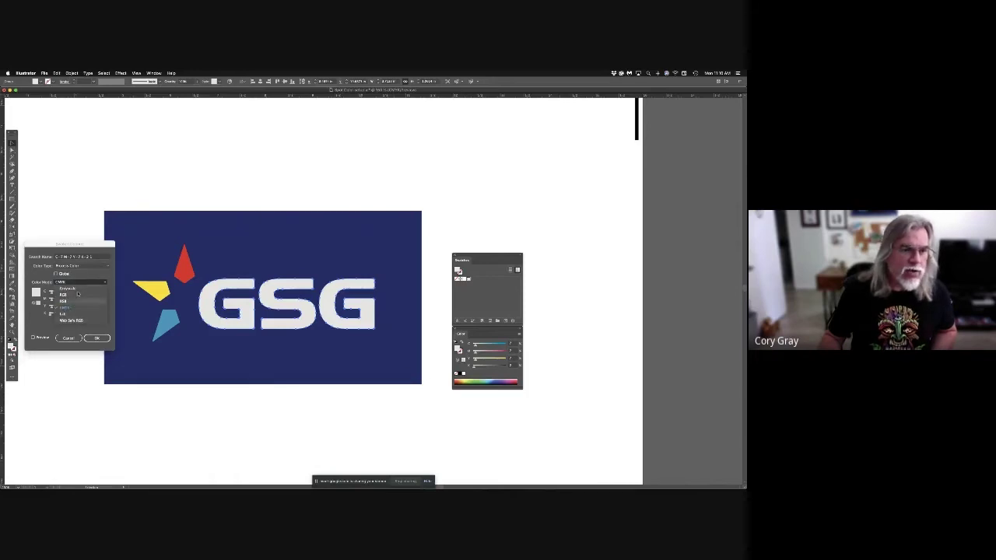
left_click(43, 276)
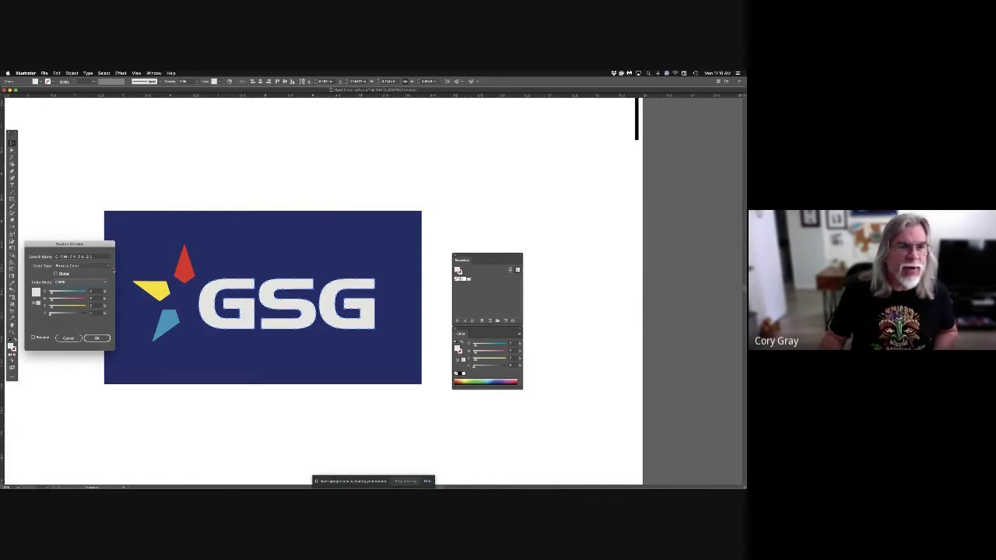
left_click(108, 267)
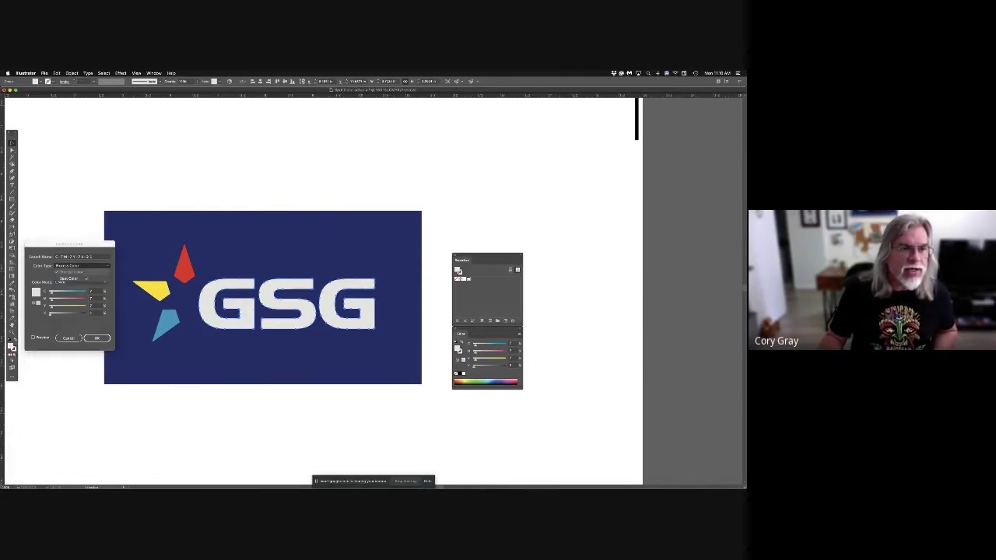
left_click(70, 278)
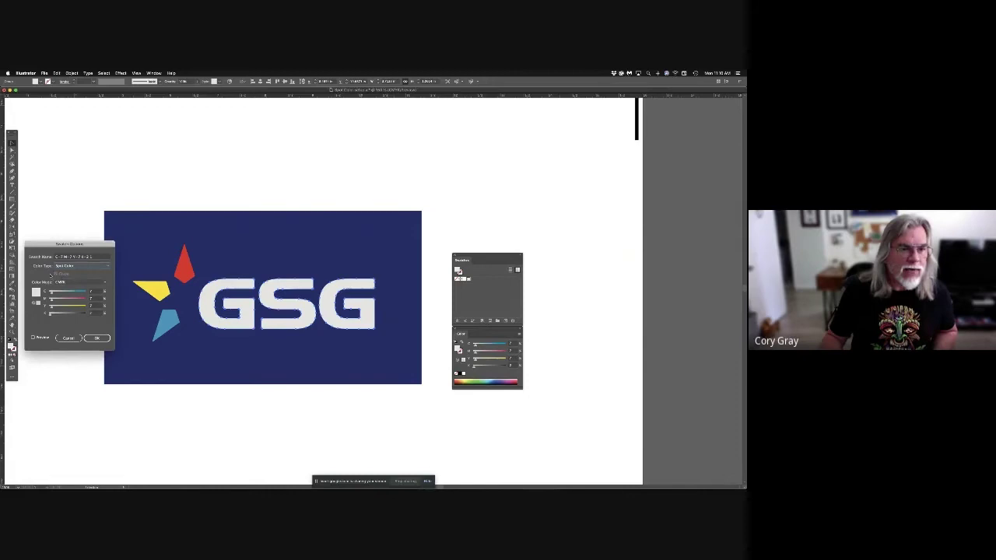
left_click(94, 258)
left_click_drag(94, 258, 43, 257)
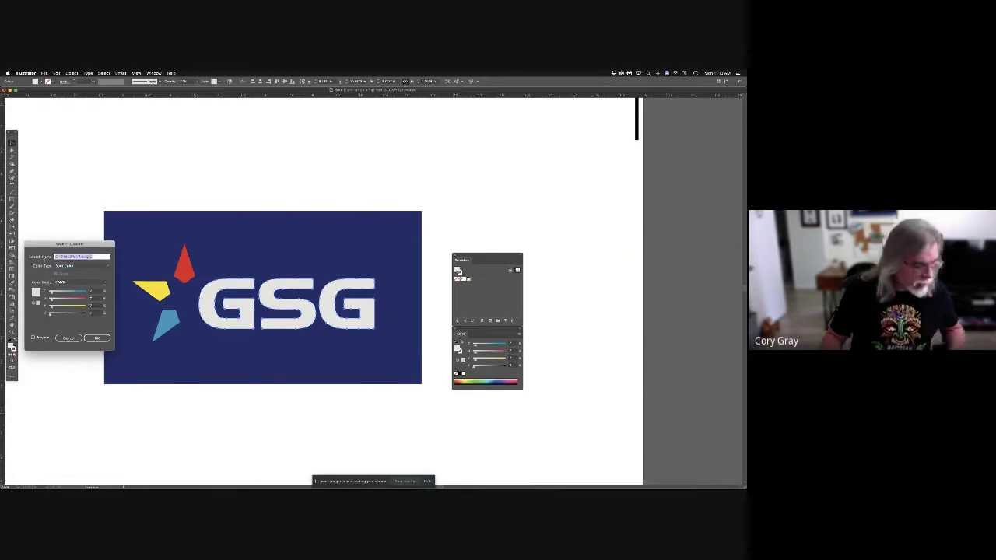
type("WhiTE")
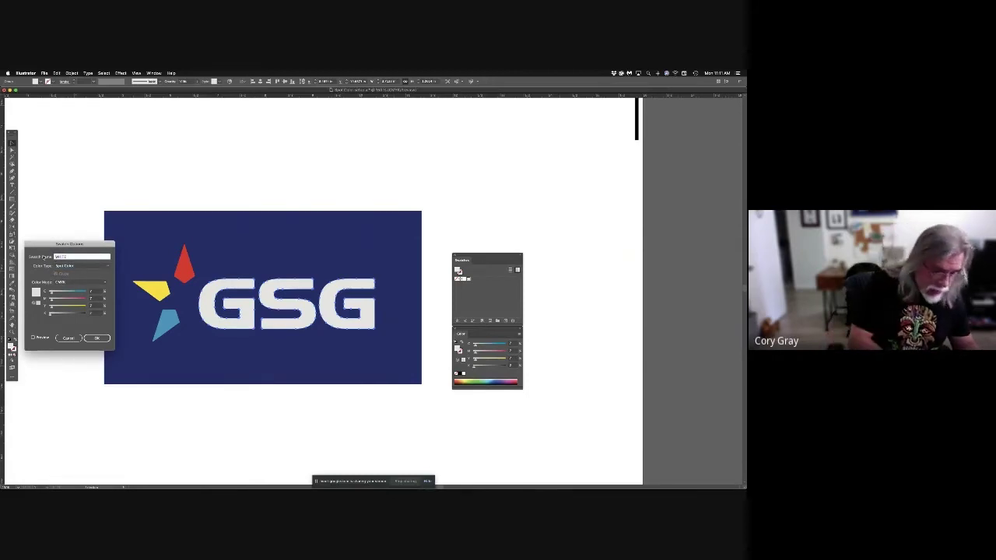
key("Return")
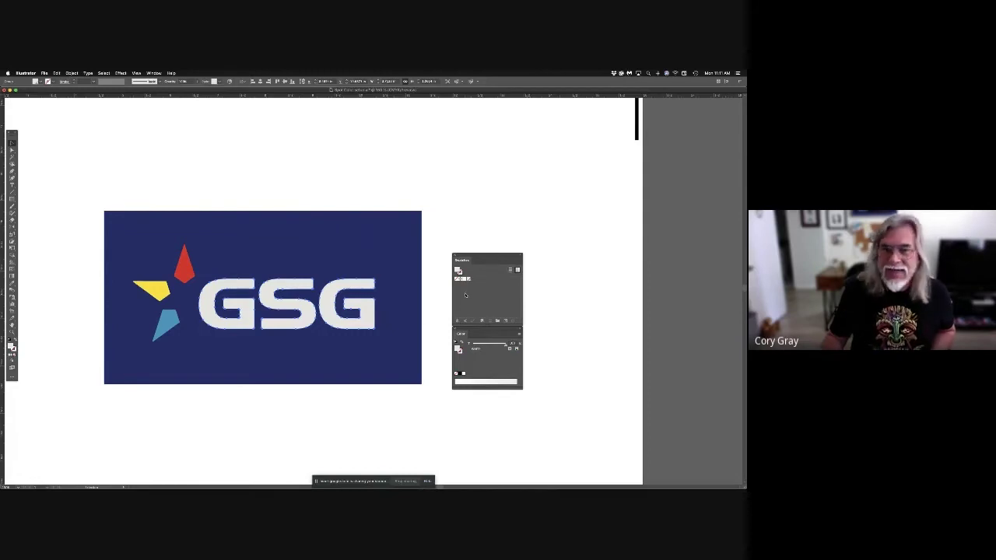
left_click(324, 405)
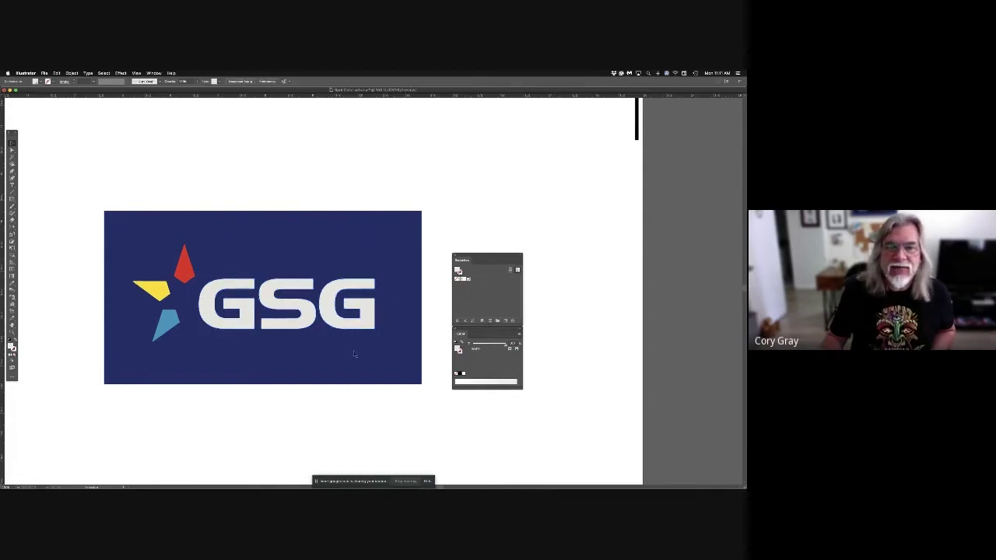
- Add the fills of the red, yellow and light blue star shapes as new swatches
left_click(182, 281)
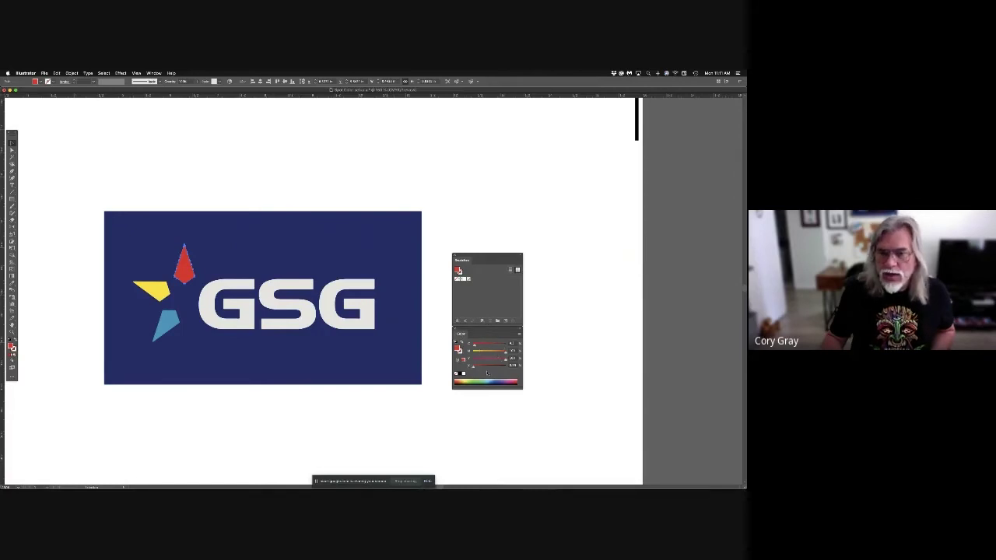
left_click_drag(457, 349, 486, 290)
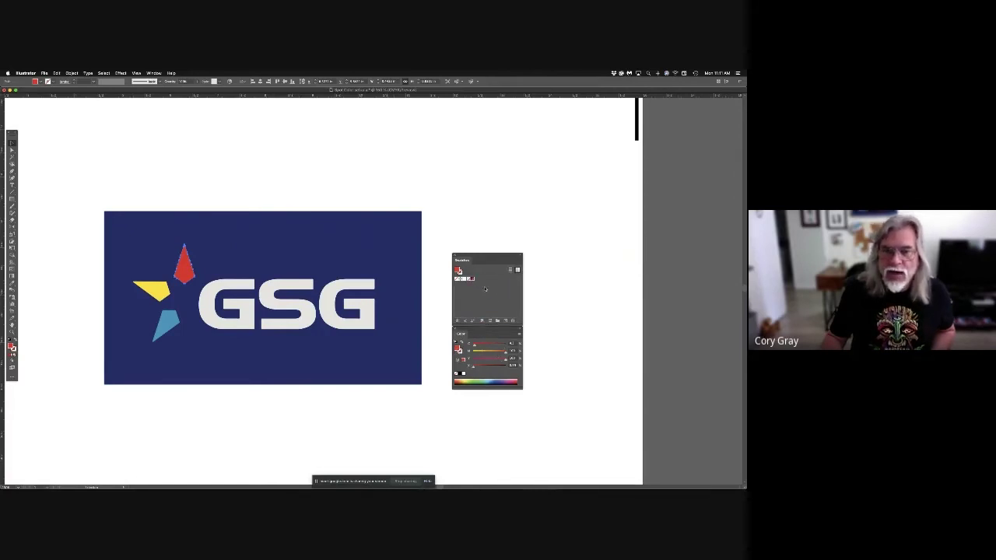
left_click(159, 291)
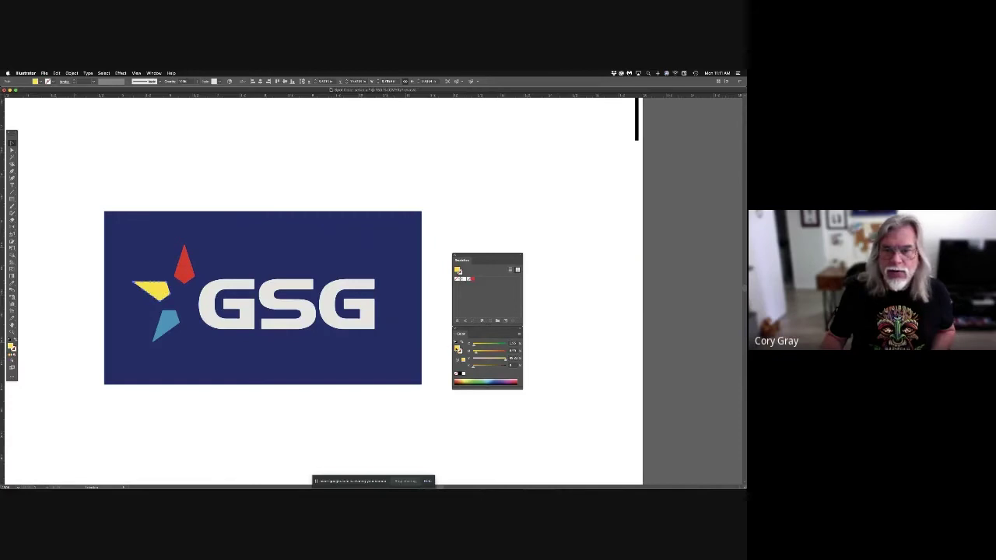
left_click_drag(467, 335, 484, 291)
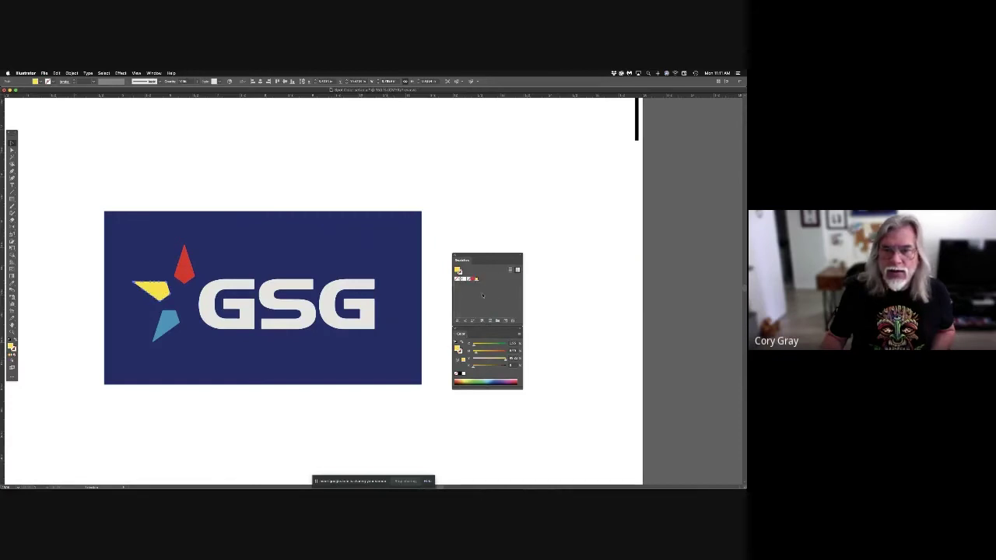
left_click(178, 319)
left_click_drag(459, 350, 489, 297)
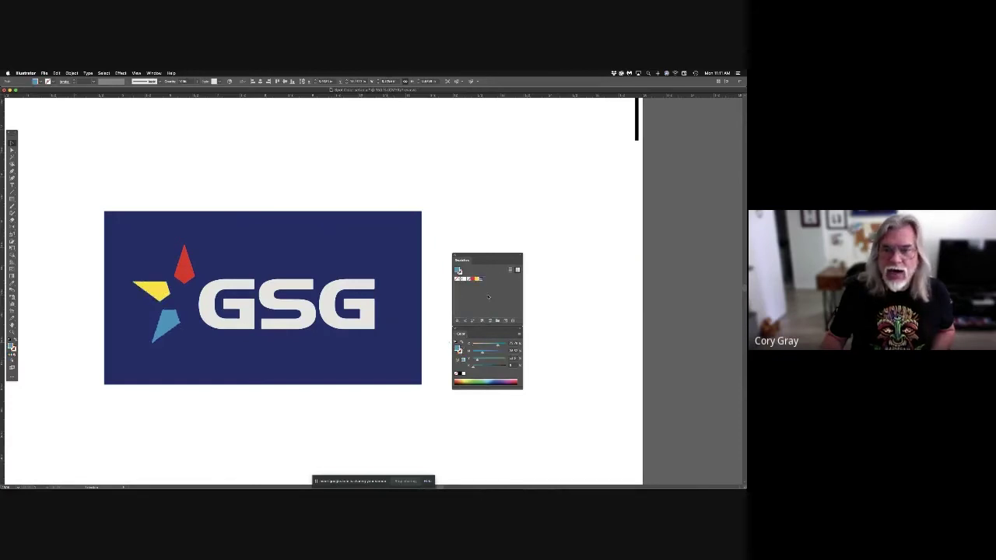
left_click(371, 395)
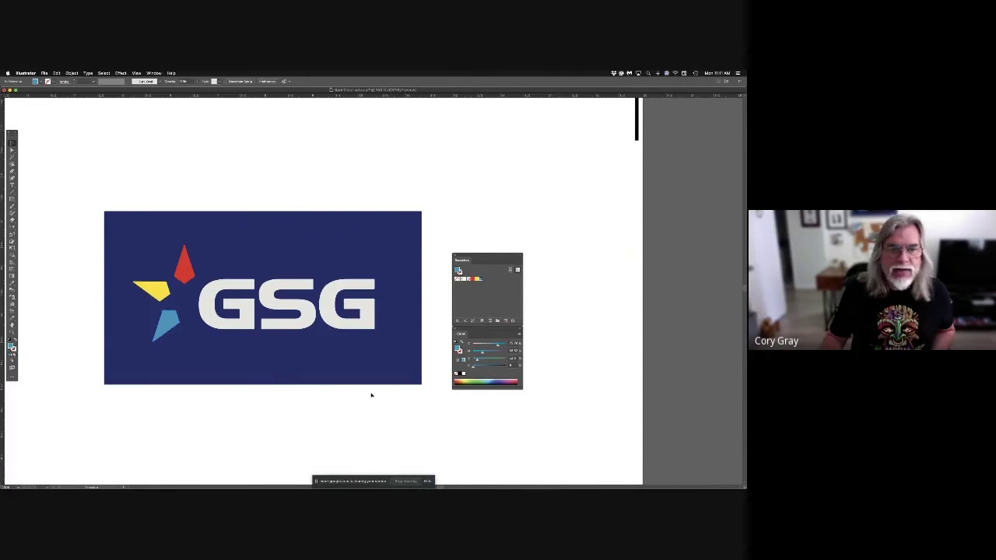
- Convert the red swatch to a spot color and name it 185 RED
double_click(469, 279)
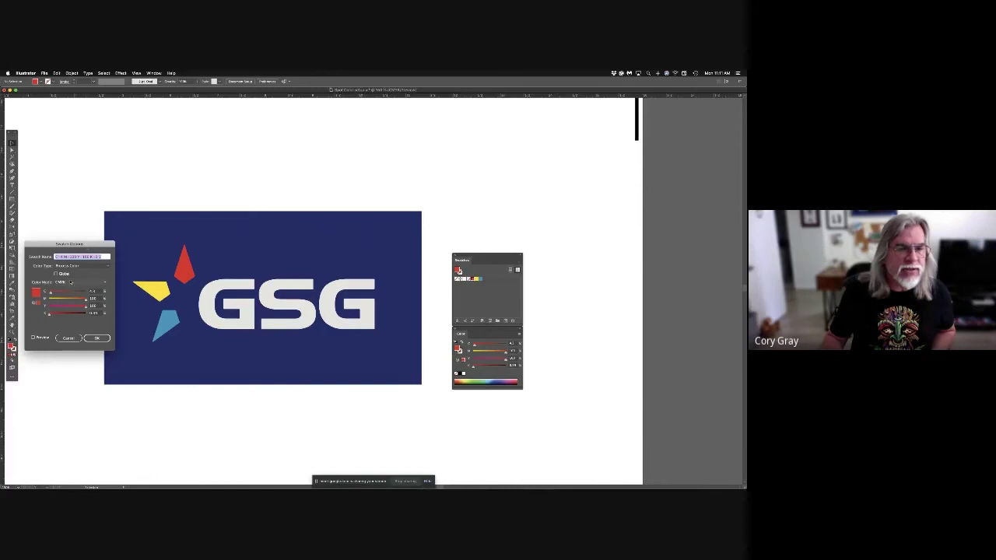
left_click(84, 267)
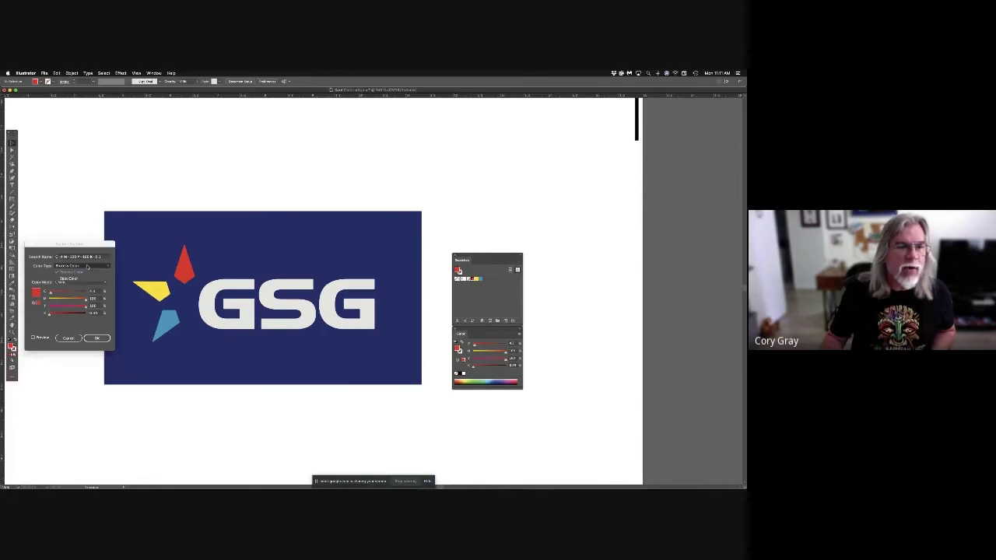
left_click(82, 278)
left_click(101, 257)
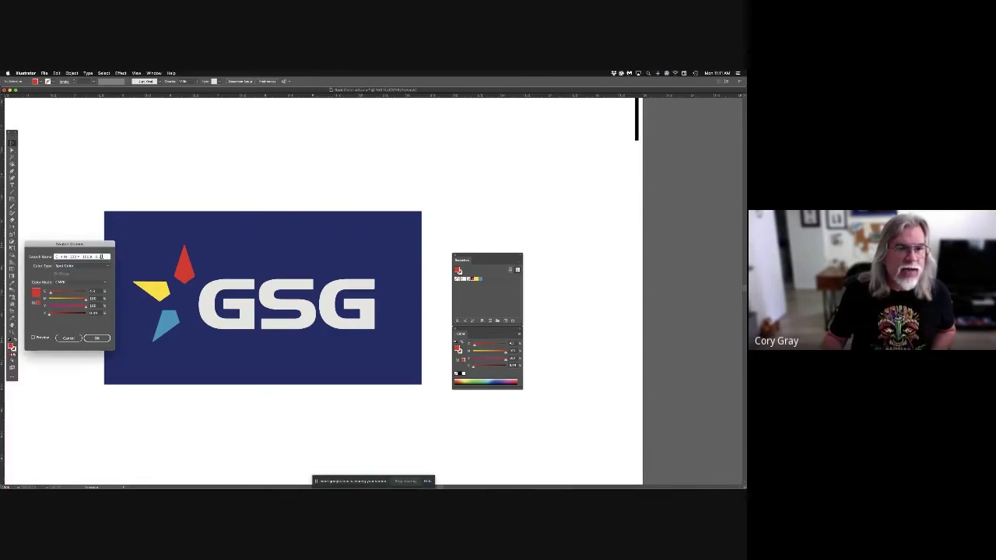
left_click_drag(101, 257, 47, 254)
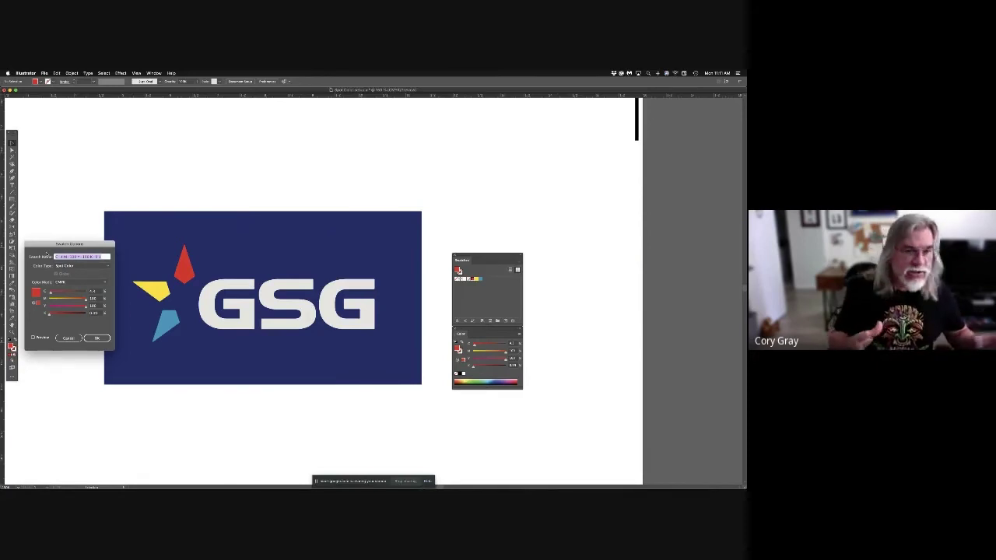
type("185 RE")
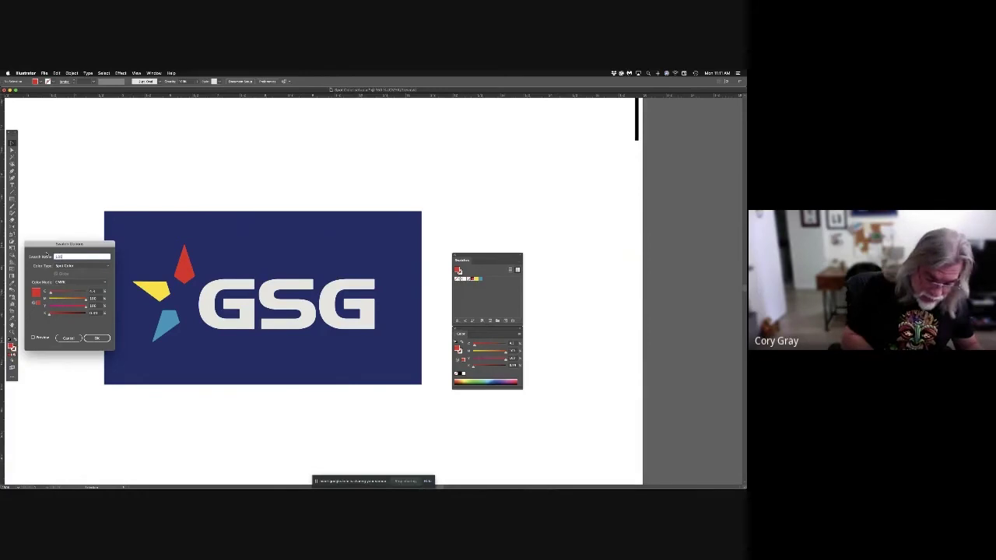
type("D")
key("Return")
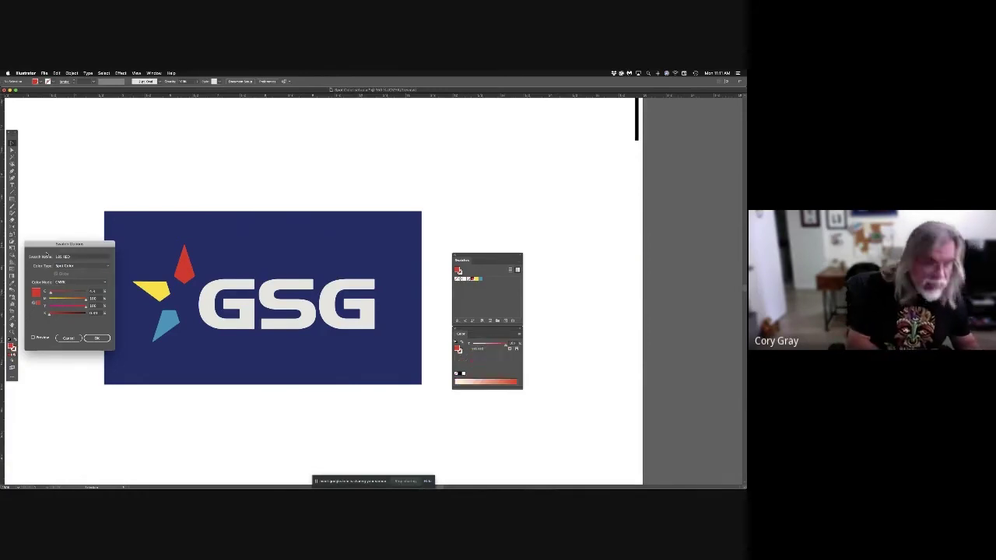
- Convert the yellow swatch to a spot color and name it 108 YELLOW
double_click(475, 278)
left_click(81, 265)
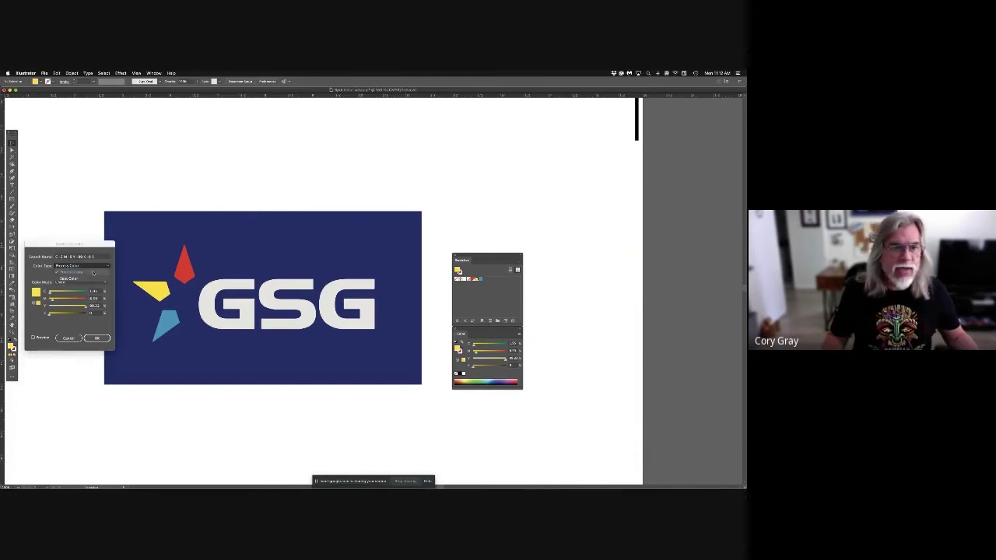
left_click(83, 279)
left_click_drag(97, 257, 54, 256)
type("108 YELLOW")
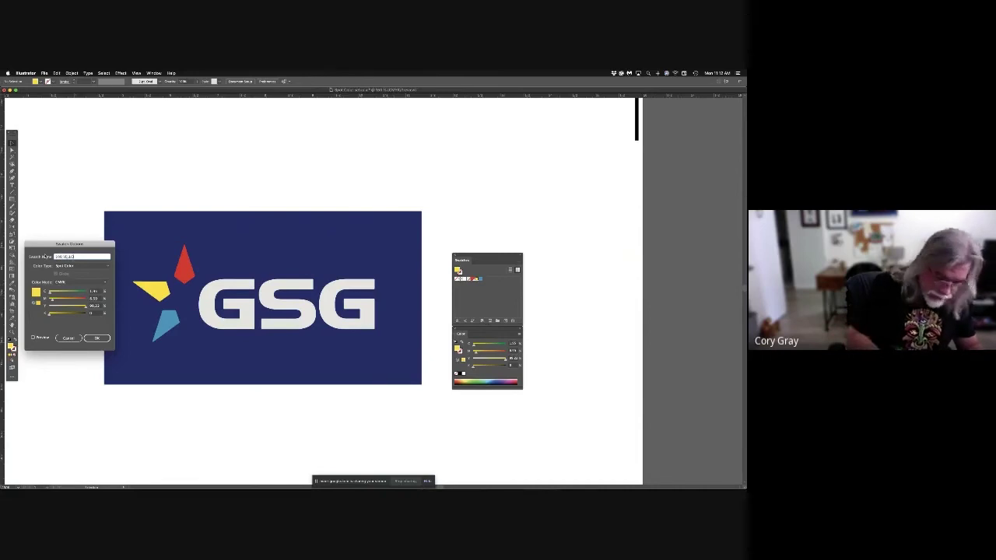
key("Return")
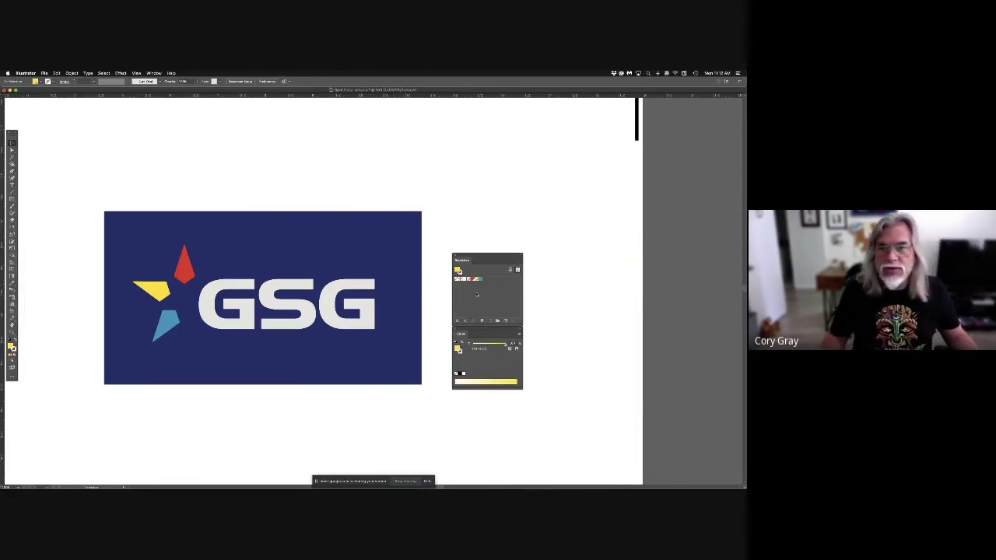
- Convert the light blue swatch to a spot color and name it 2995 blue
double_click(480, 279)
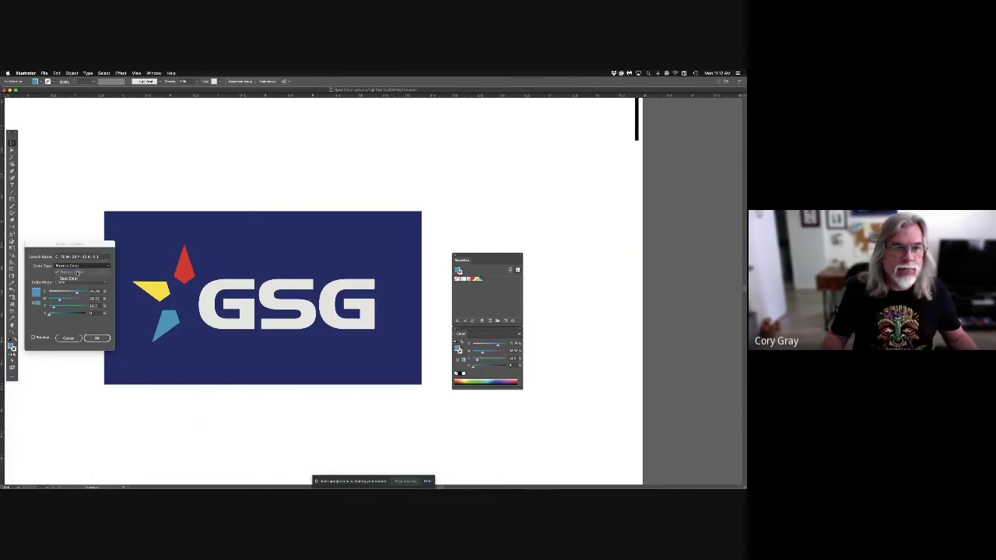
left_click_drag(100, 257, 40, 258)
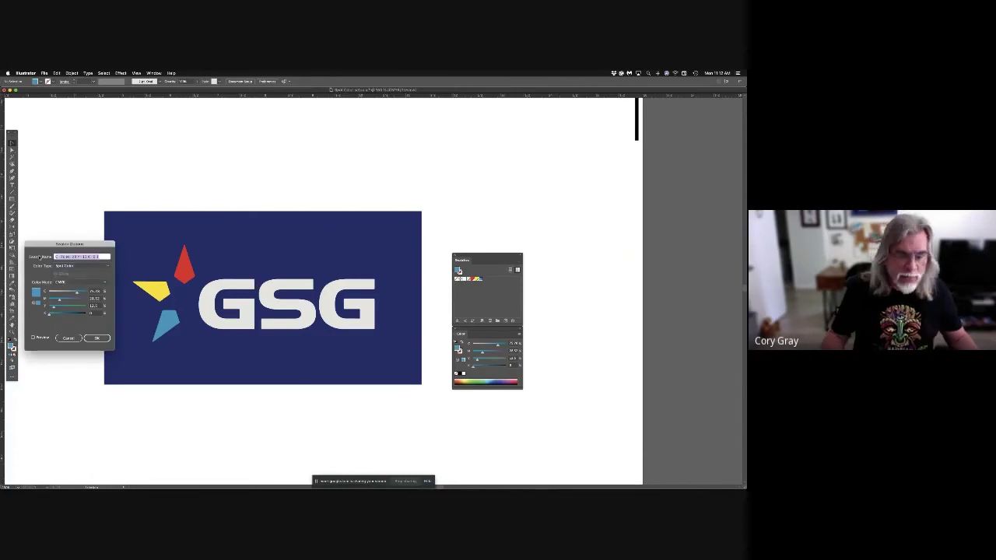
type("2")
type("GSG blue")
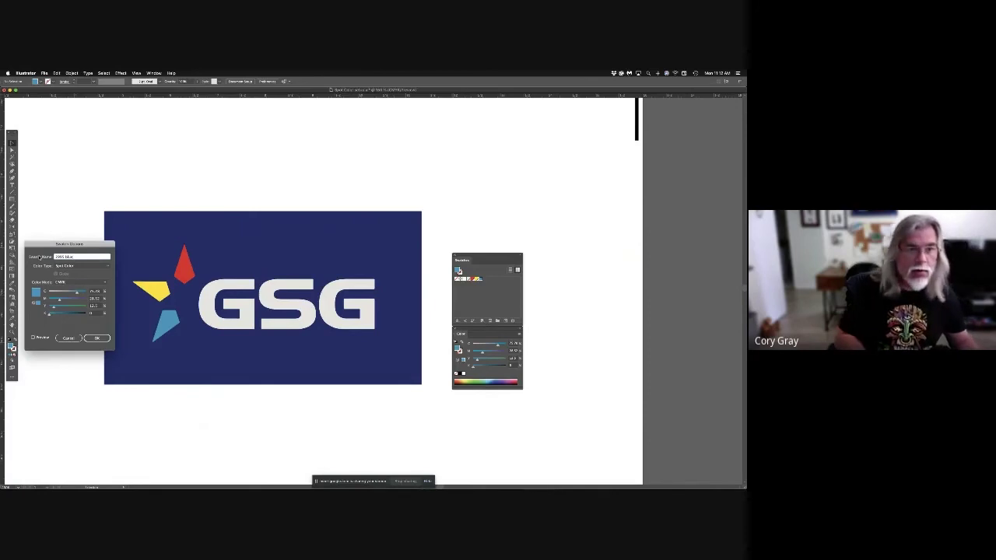
key("Return")
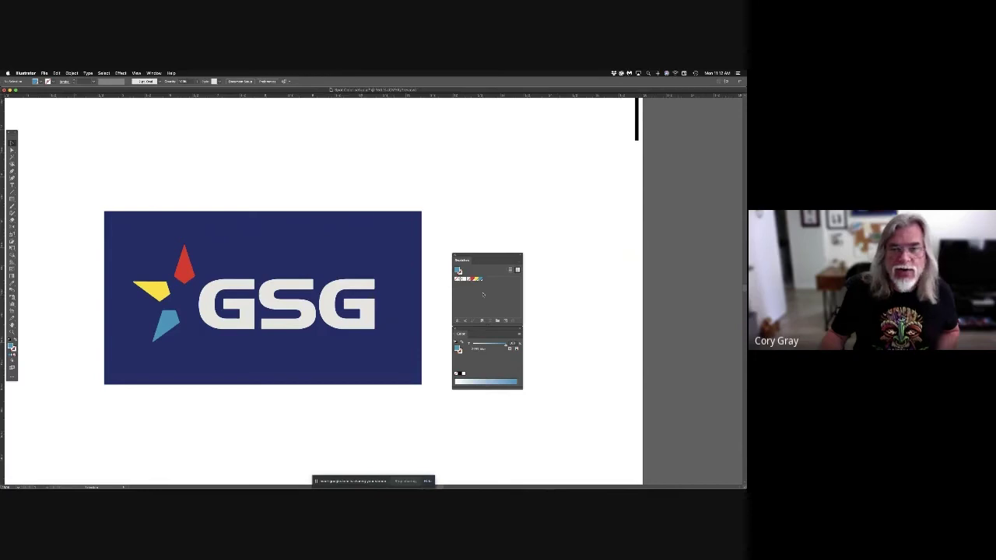
- Apply the 185 RED spot swatch to the red star shape and check the fills of the lettering and the yellow and blue shapes
left_click(364, 287)
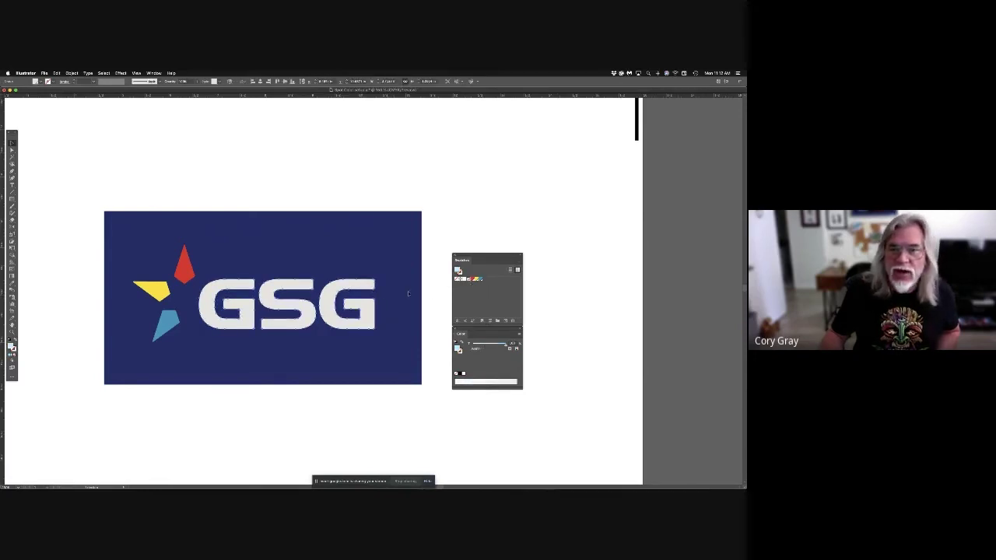
left_click(184, 266)
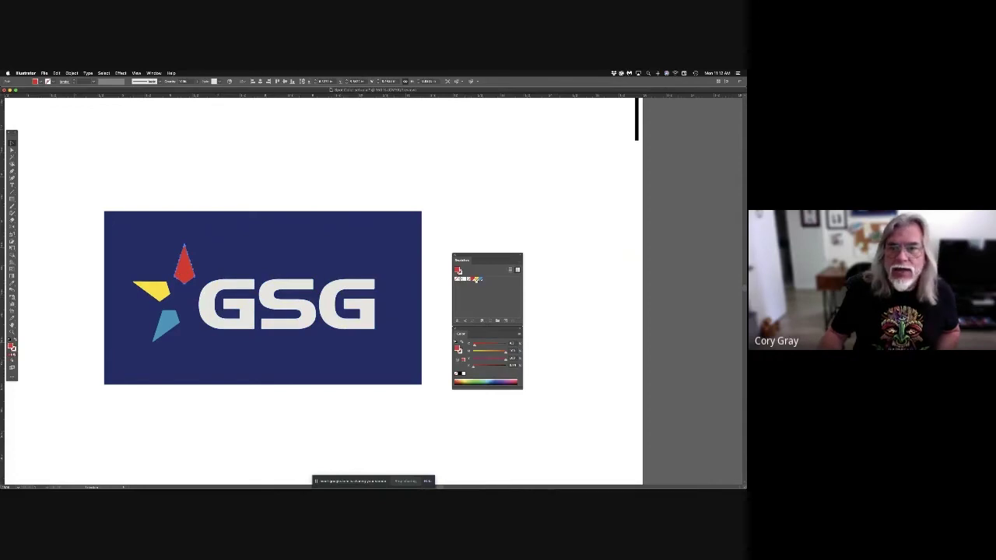
left_click(474, 279)
left_click(174, 296)
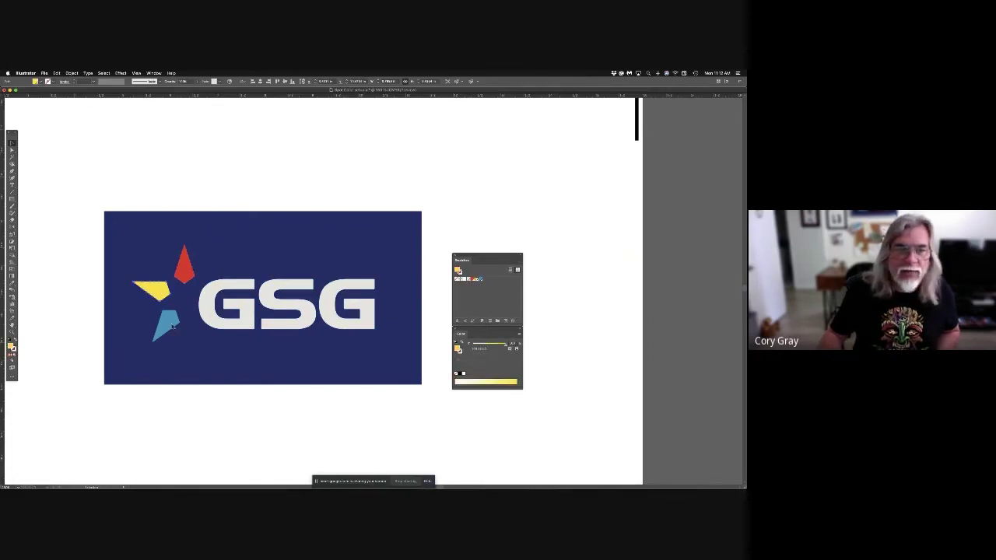
left_click(173, 327)
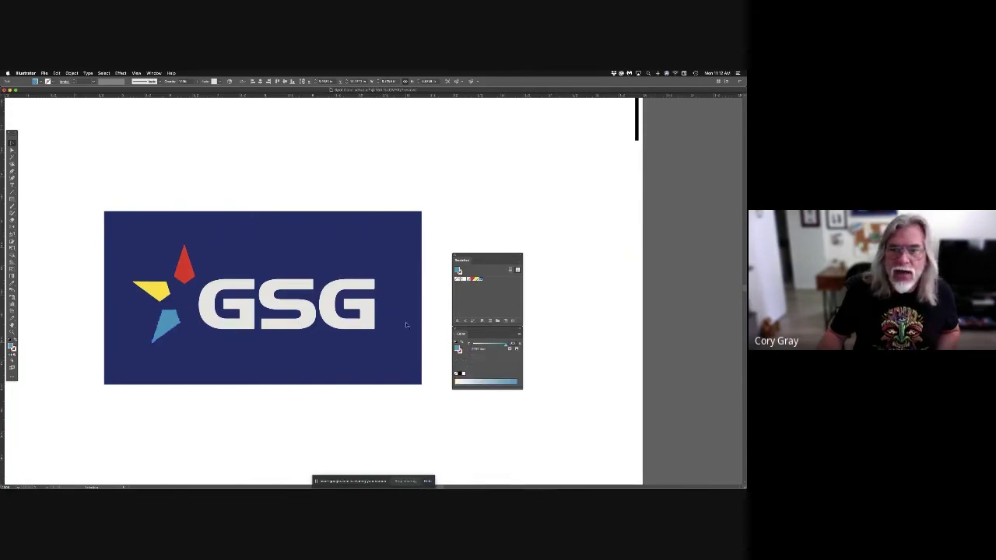
left_click(195, 407)
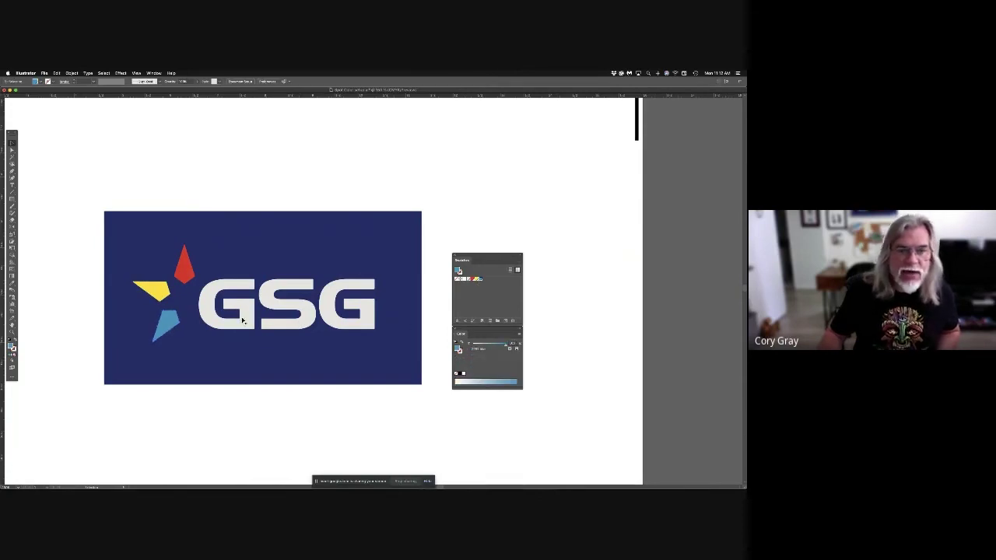